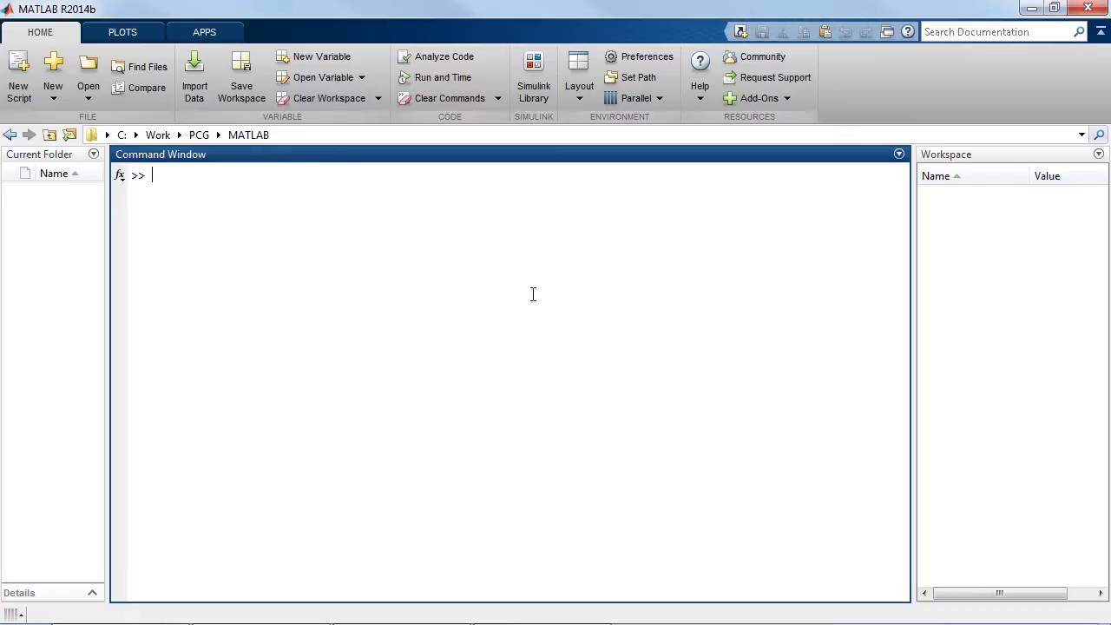
Paste and run rtwdemo_secondOrderSystem to open the mass-spring-damper model with its Scope
{"action": "type", "text": "rtwdemo_secondOrderSystem"}
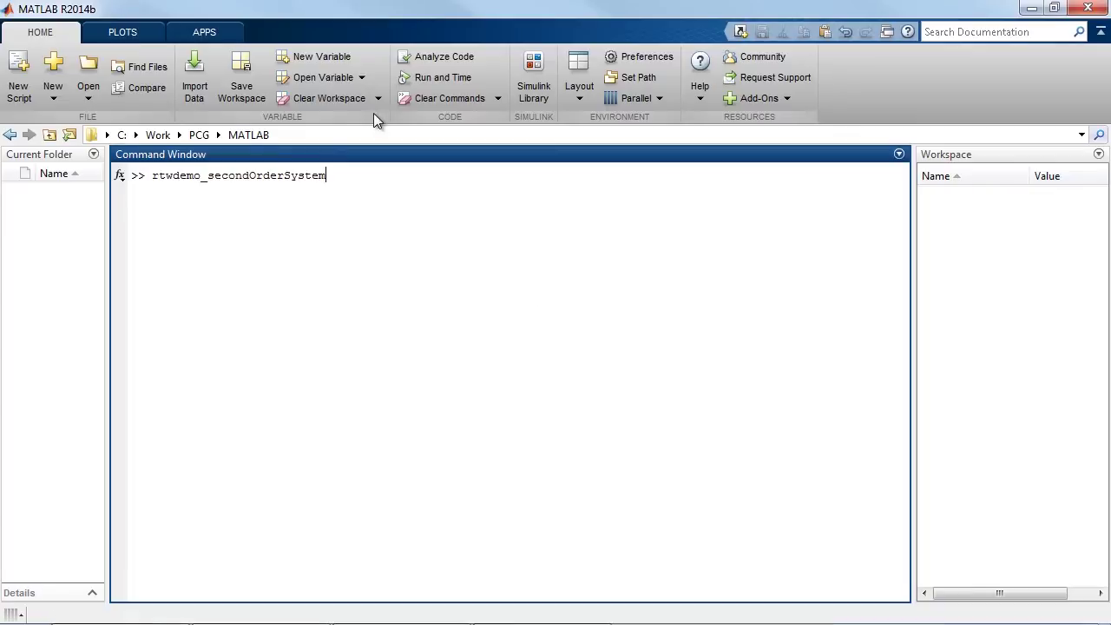
{"action": "key", "text": "Return"}
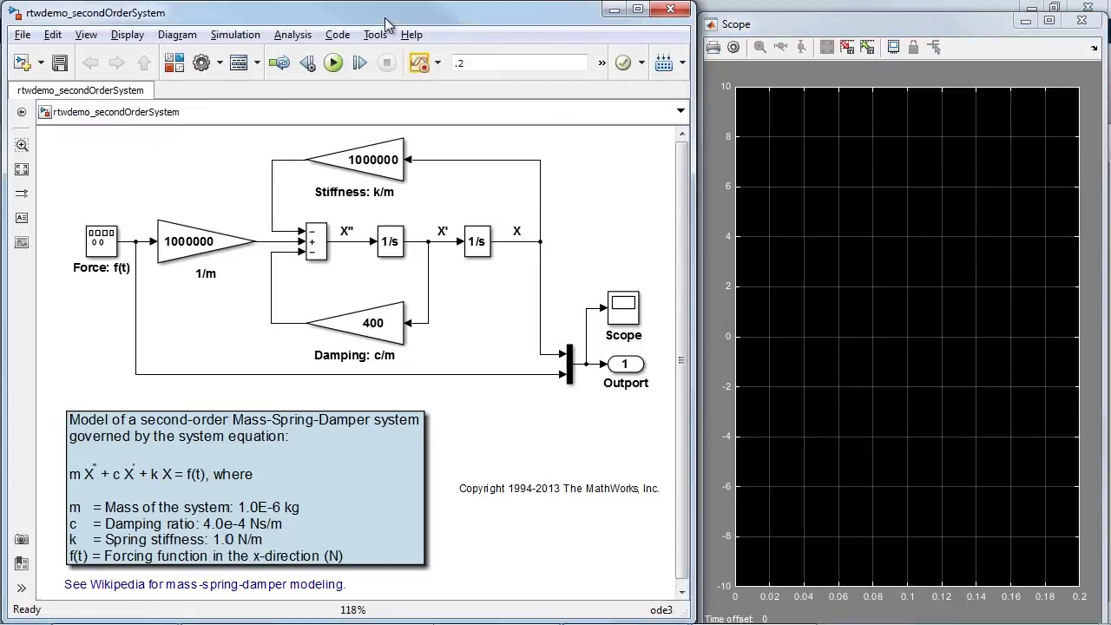
Simulate the model, autoscale the Scope to the X and force traces, and build the code
{"action": "left_click", "coordinate": [335, 62]}
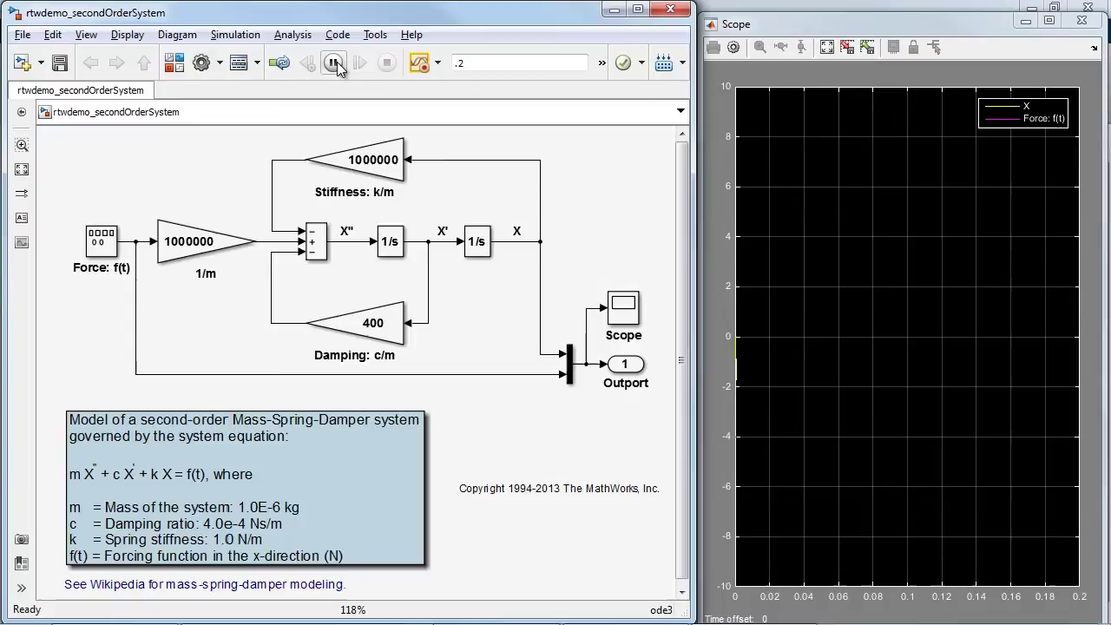
{"action": "left_click", "coordinate": [832, 51]}
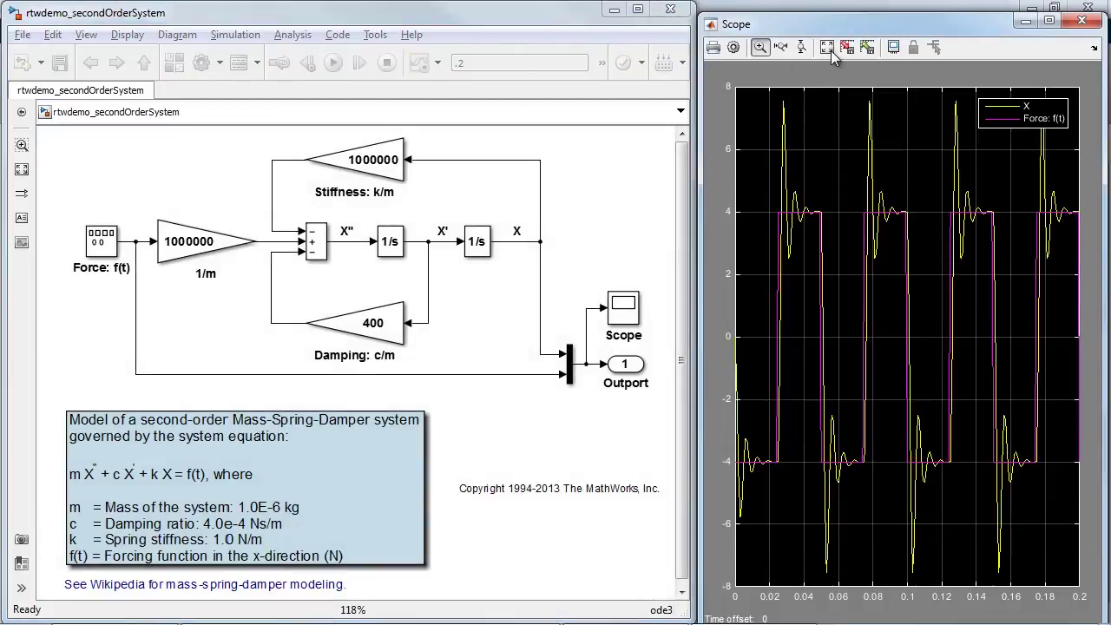
{"action": "left_click", "coordinate": [650, 146]}
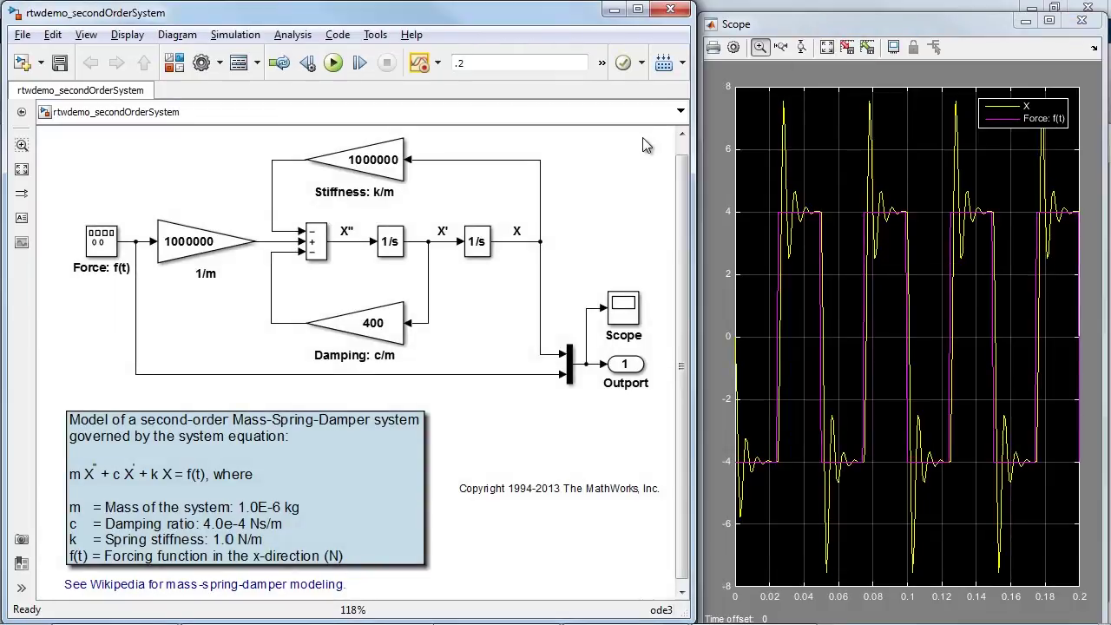
{"action": "left_click", "coordinate": [667, 74]}
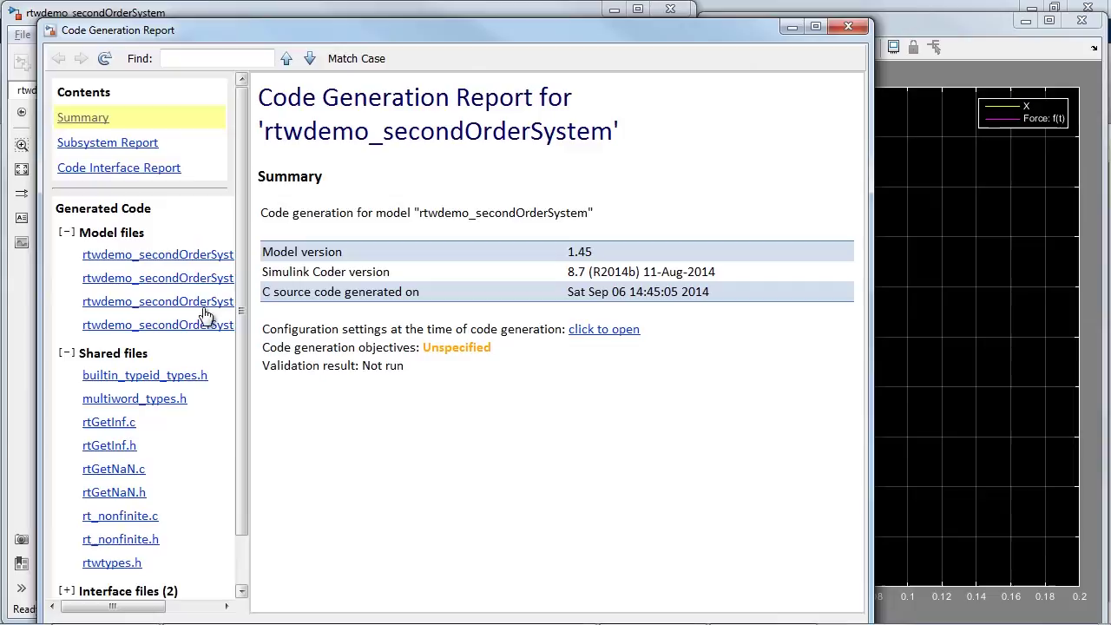
Browse the generated model source file, the Subsystem Report and the Code Interface Report
{"action": "left_click", "coordinate": [200, 254]}
{"action": "left_click", "coordinate": [133, 142]}
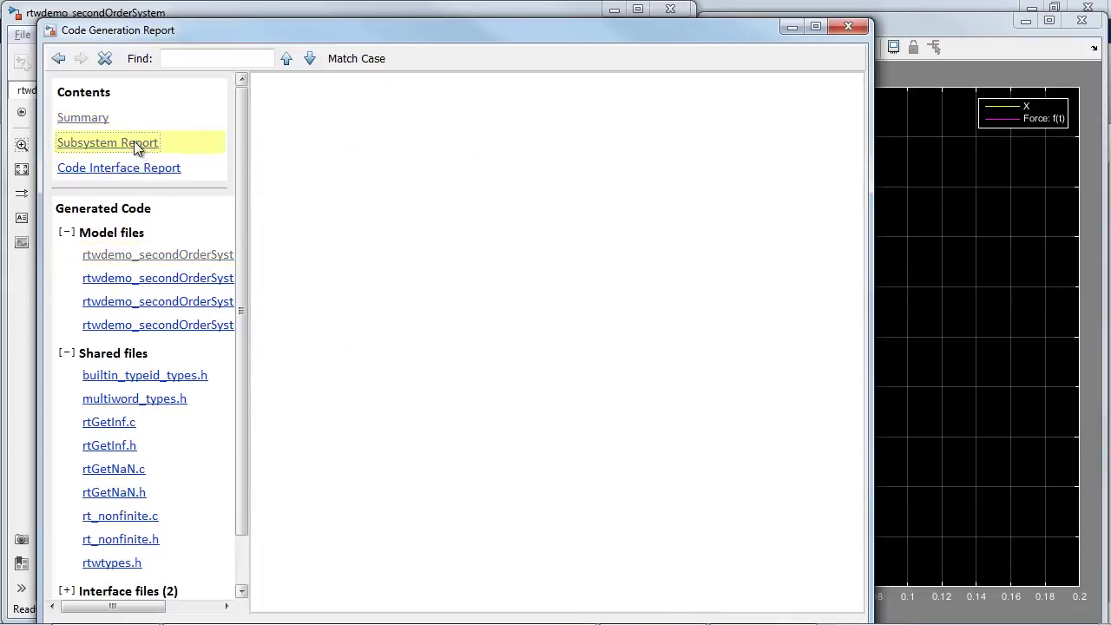
{"action": "left_click", "coordinate": [143, 172]}
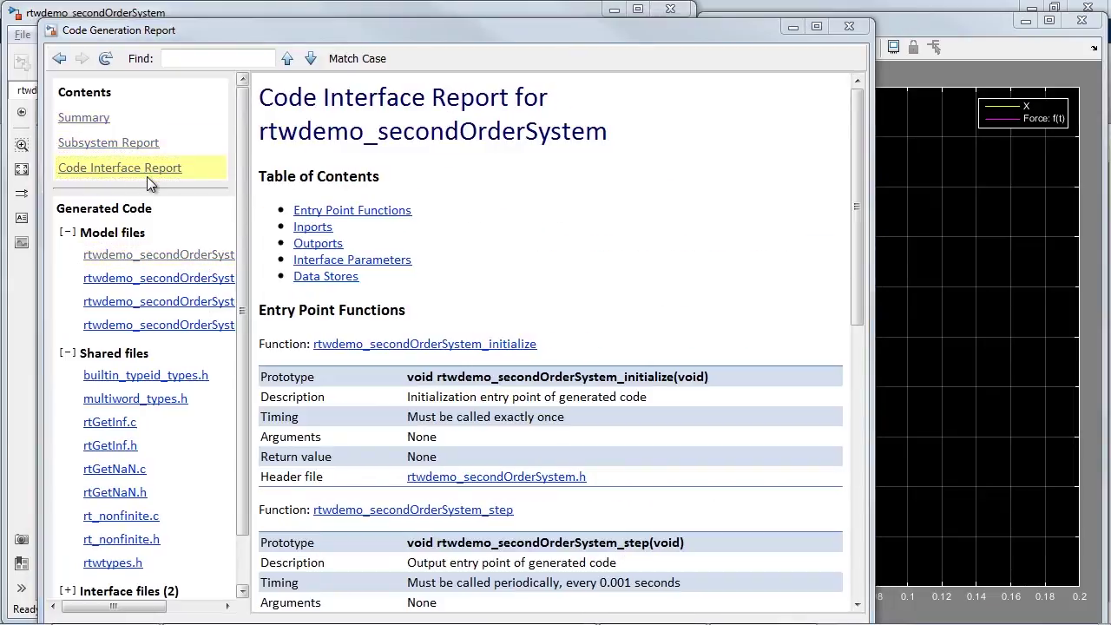
Run the built rtwdemo_secondOrderSystem.exe from the Command Window with the ! shell escape
{"action": "left_click", "coordinate": [708, 7]}
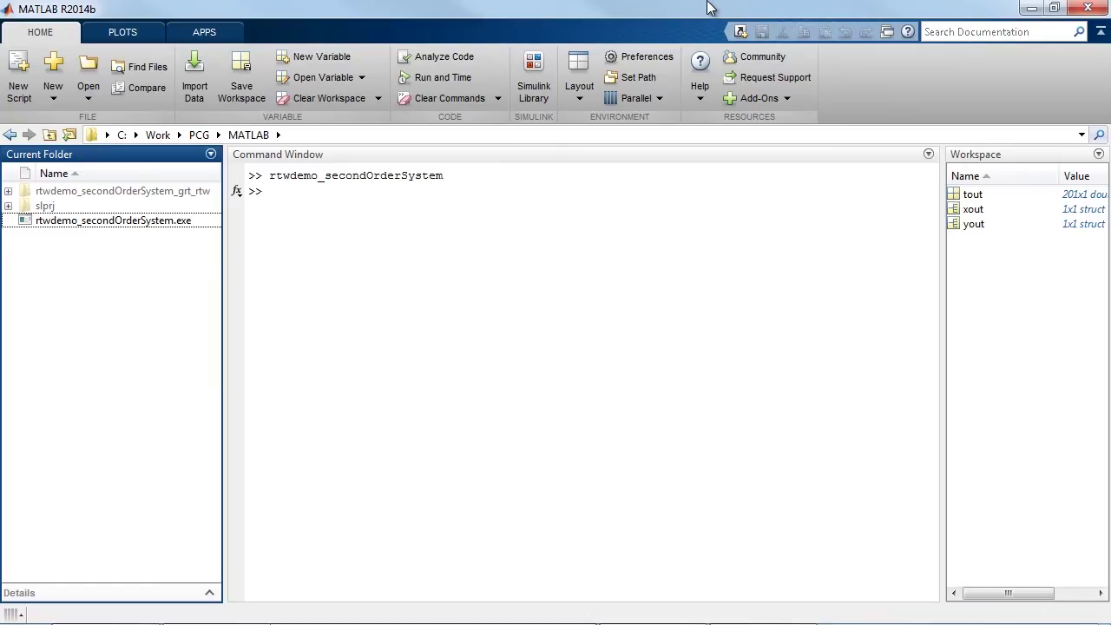
{"action": "left_click", "coordinate": [437, 260]}
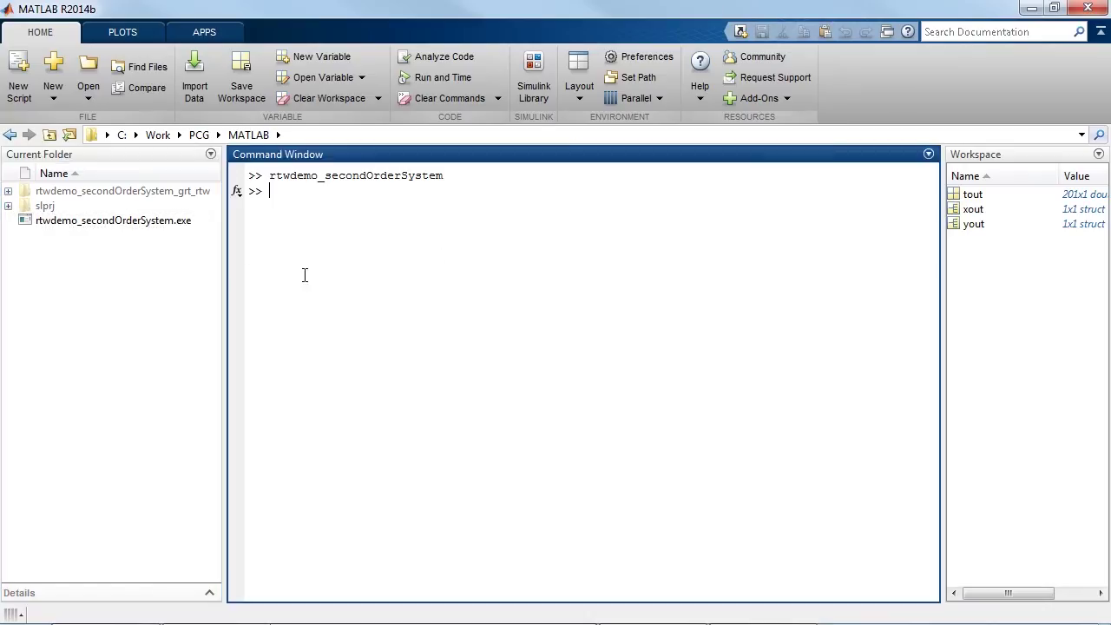
{"action": "left_click", "coordinate": [170, 222]}
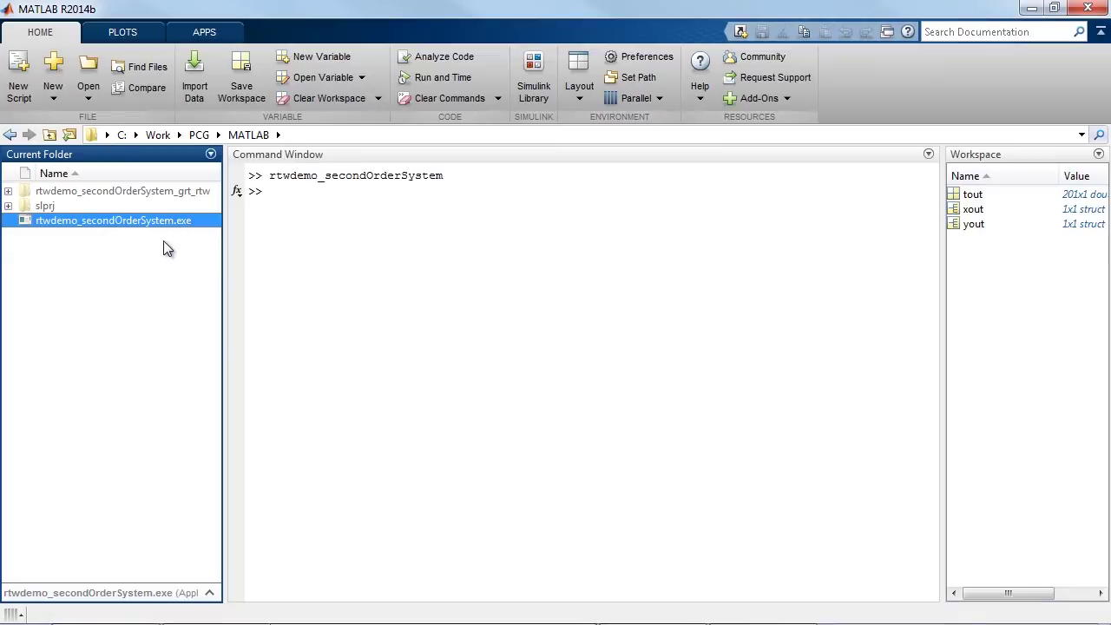
{"action": "left_click", "coordinate": [327, 214]}
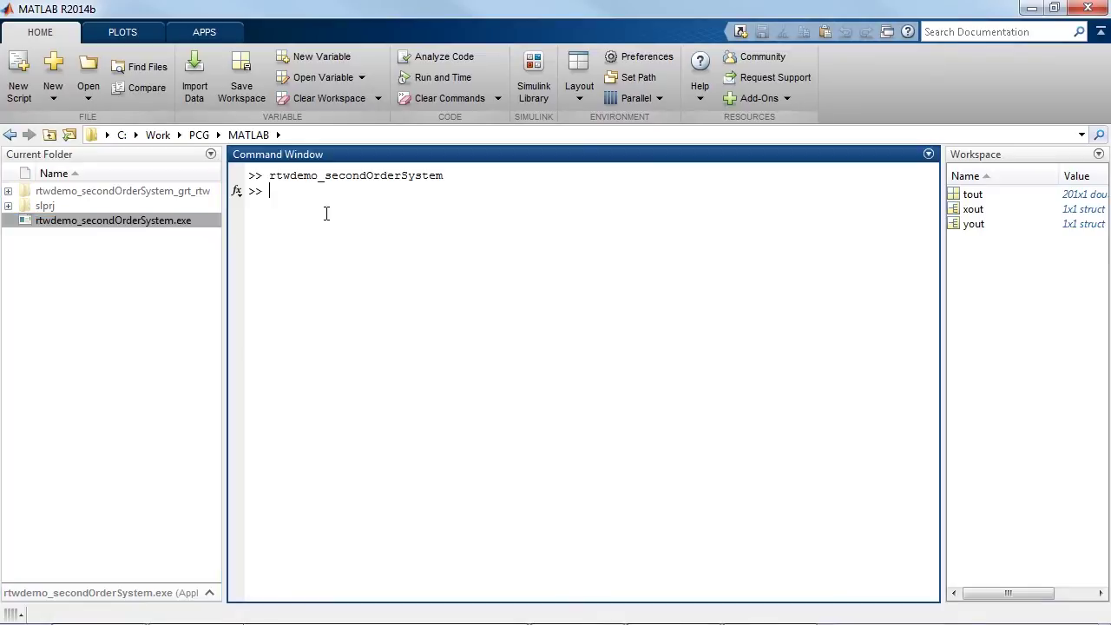
{"action": "type", "text": "!"}
{"action": "key", "text": "Tab"}
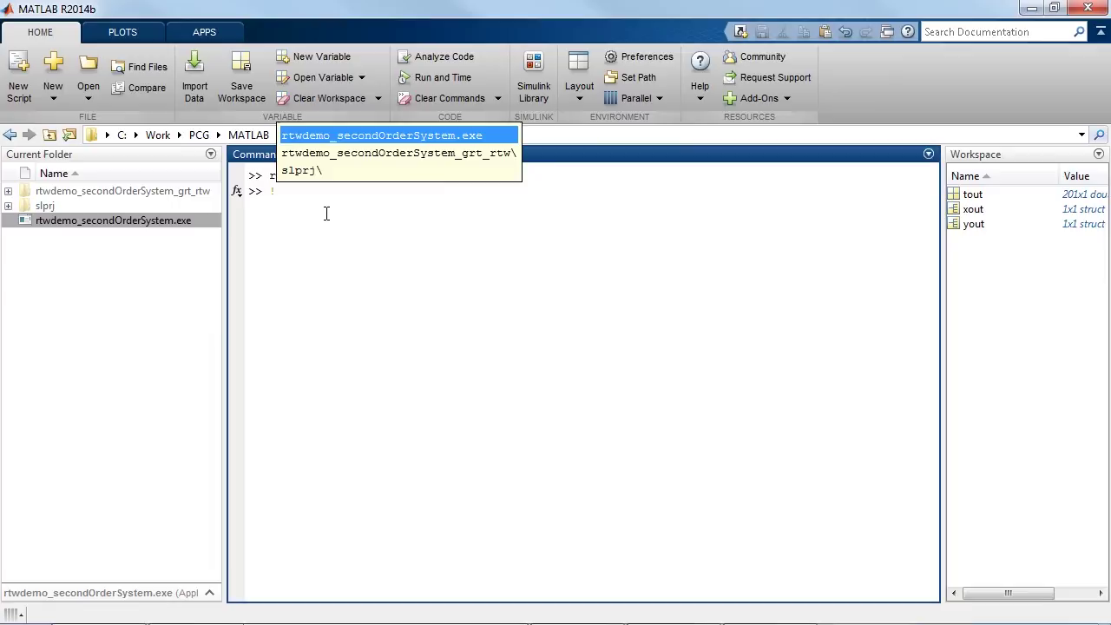
{"action": "key", "text": "Return"}
{"action": "key", "text": "Return"}
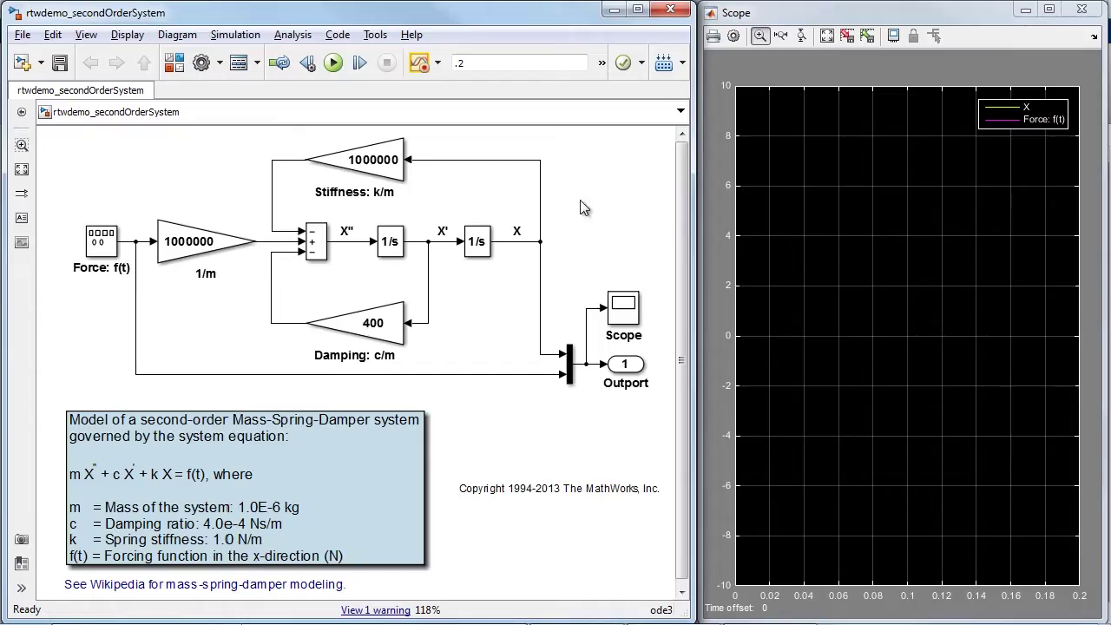
Switch the code interface to External mode with MAT-file logging, then save and rebuild the model
{"action": "left_click", "coordinate": [202, 63]}
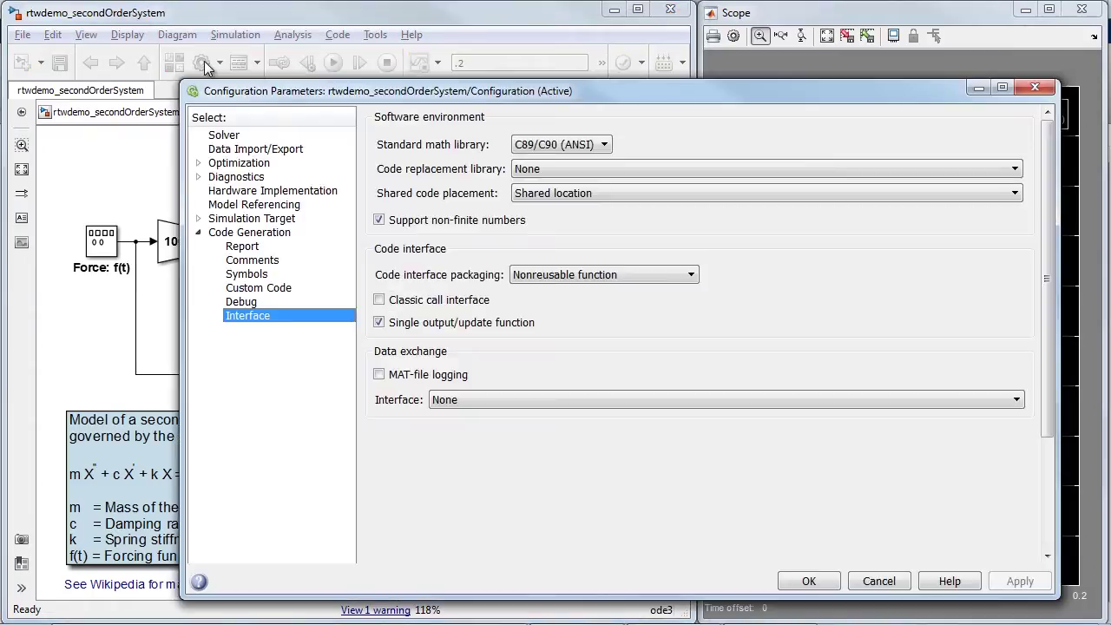
{"action": "left_click", "coordinate": [458, 400]}
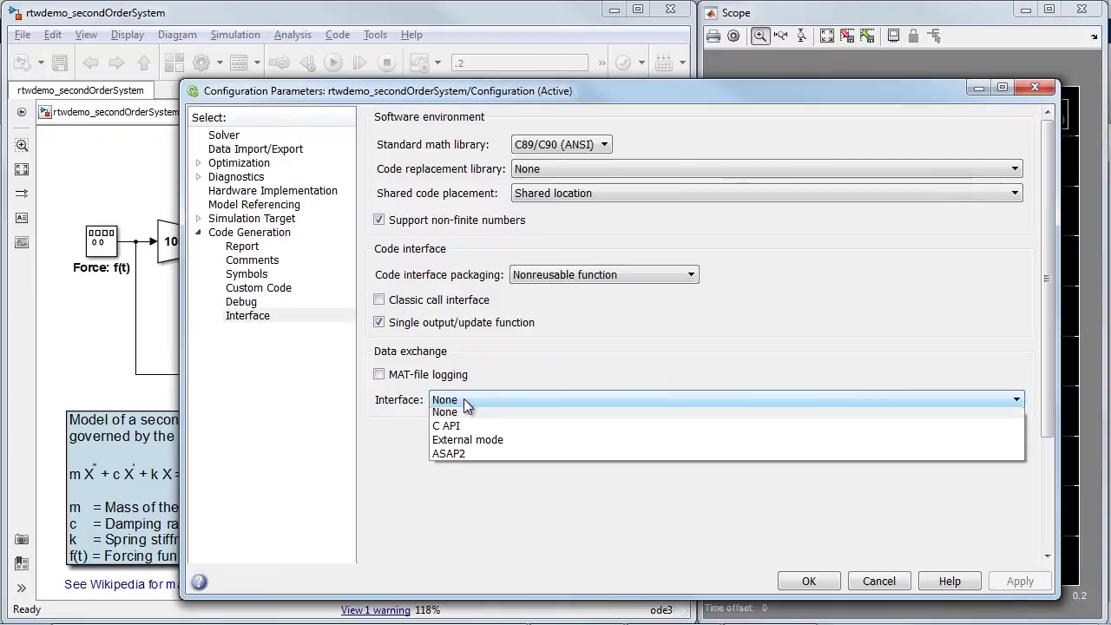
{"action": "left_click", "coordinate": [465, 447]}
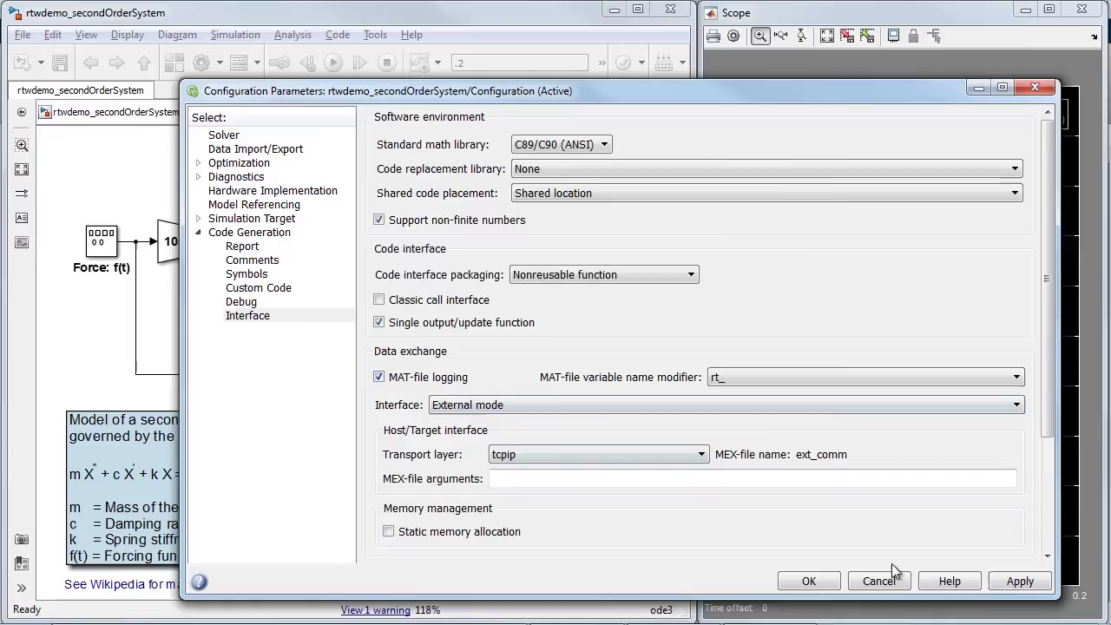
{"action": "left_click", "coordinate": [1007, 583]}
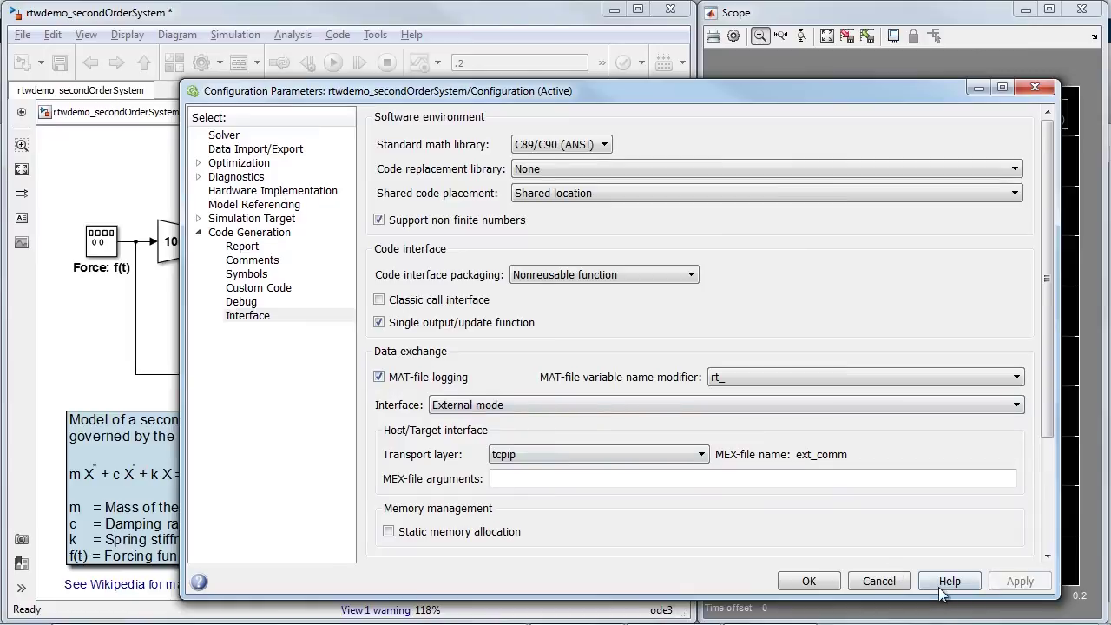
{"action": "left_click", "coordinate": [804, 581]}
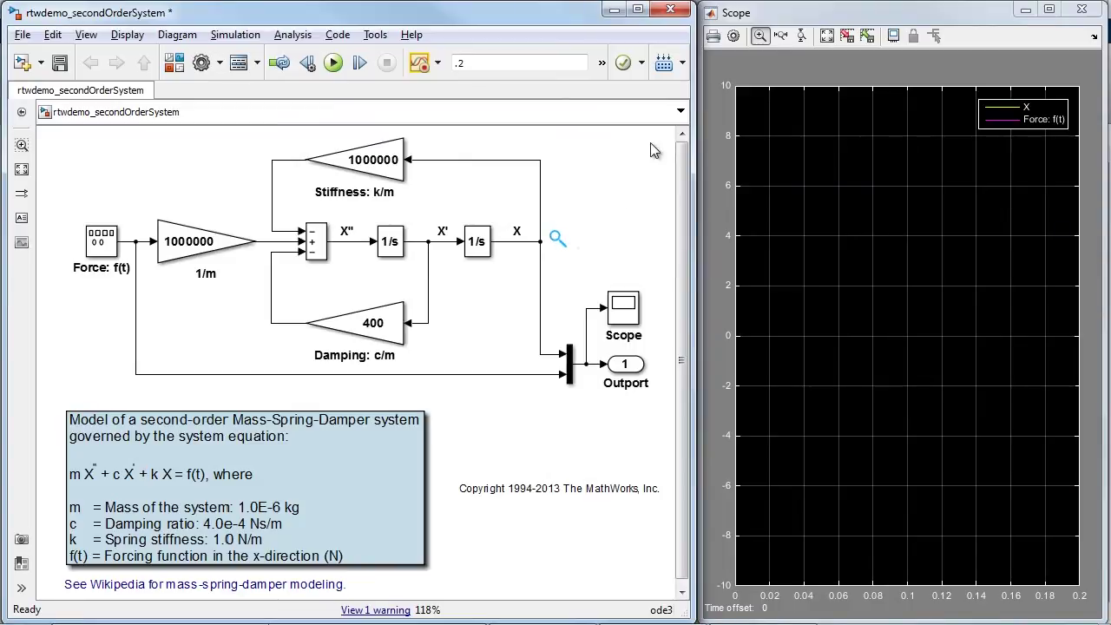
{"action": "key", "text": "ctrl+s"}
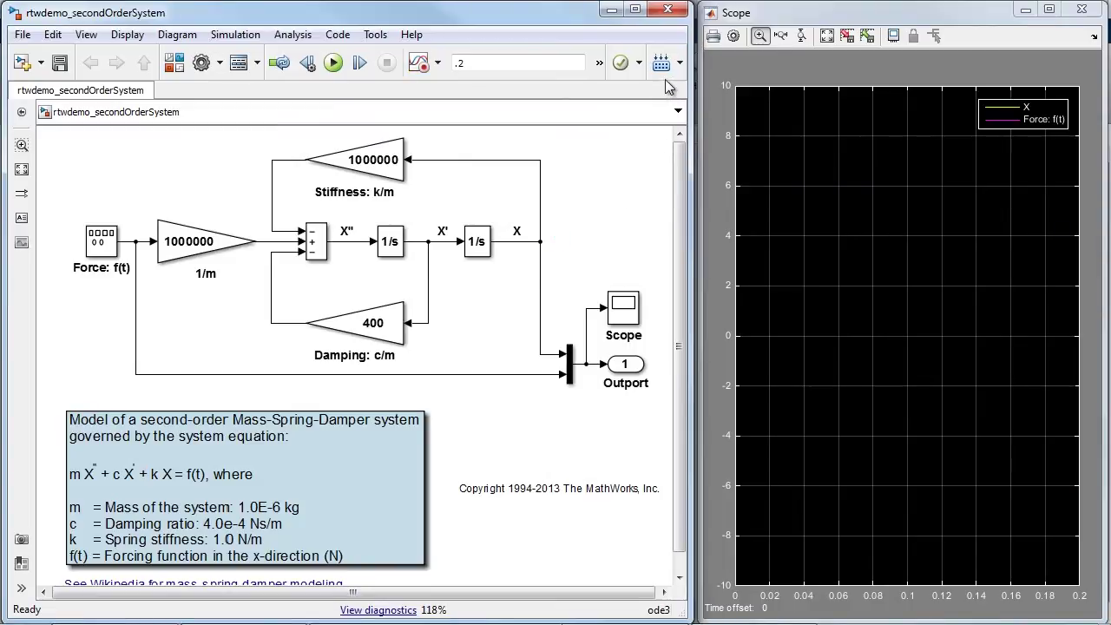
{"action": "left_click", "coordinate": [662, 66]}
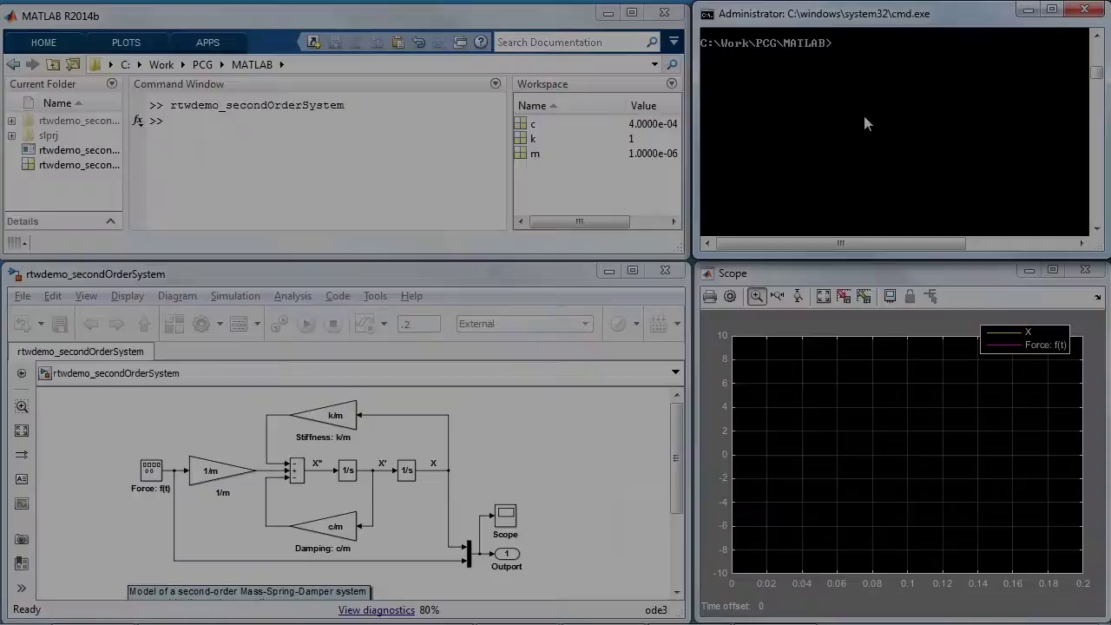
Launch rtwdemo_secondOrderSystem.exe -tf inf and connect the model to it in External mode
{"action": "type", "text": "rtwdemo_secondOrderSystem.exe -tf inf"}
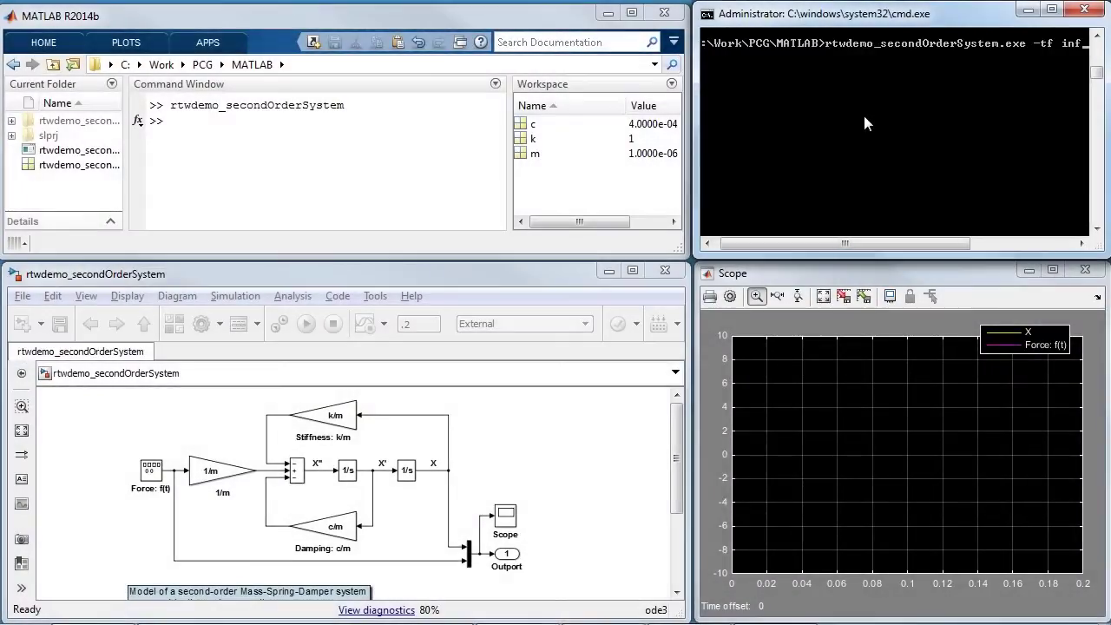
{"action": "key", "text": "Return"}
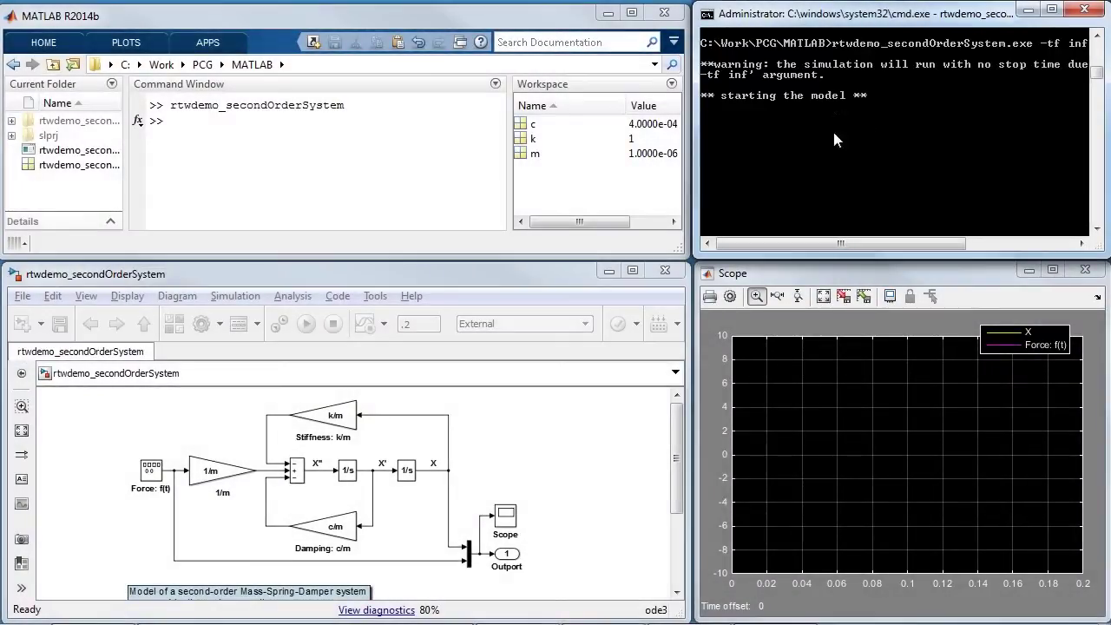
{"action": "left_click", "coordinate": [540, 415]}
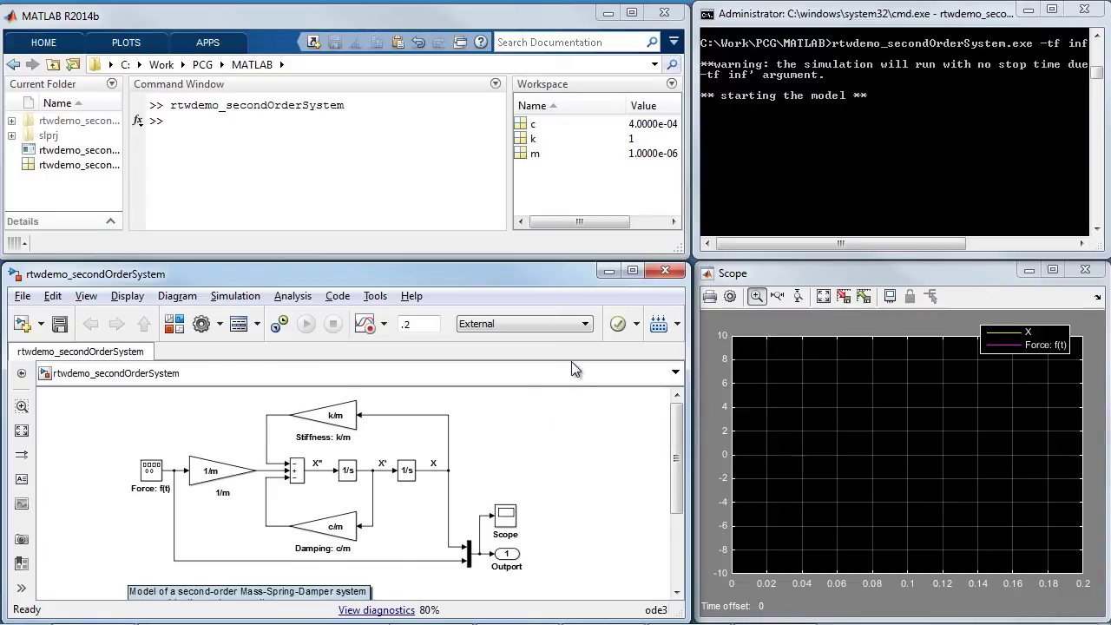
{"action": "left_click", "coordinate": [336, 298]}
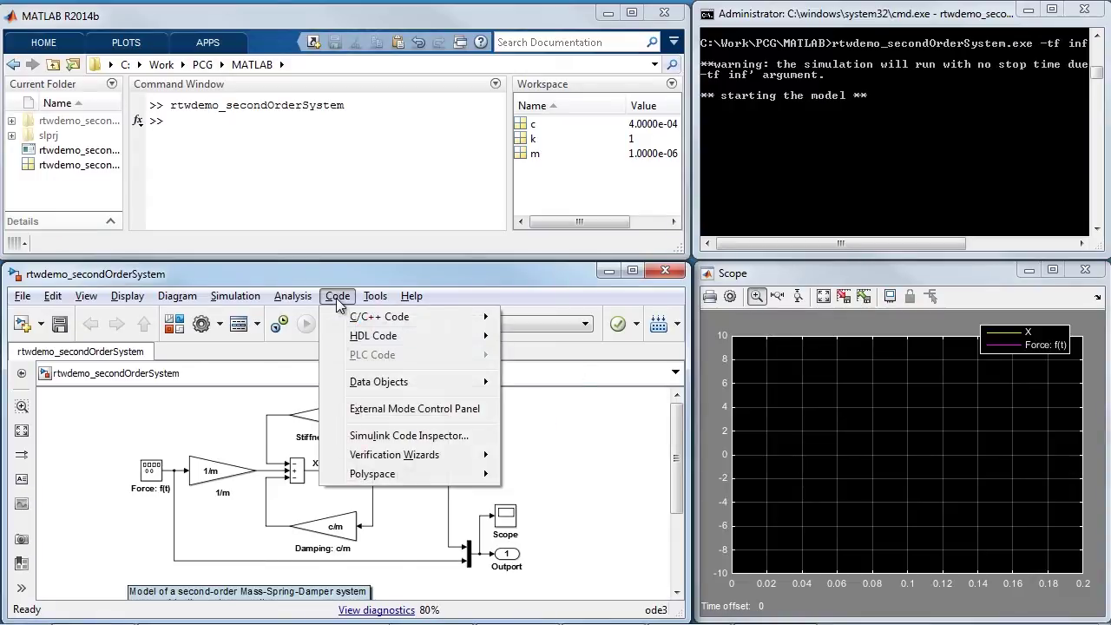
{"action": "left_click", "coordinate": [339, 410]}
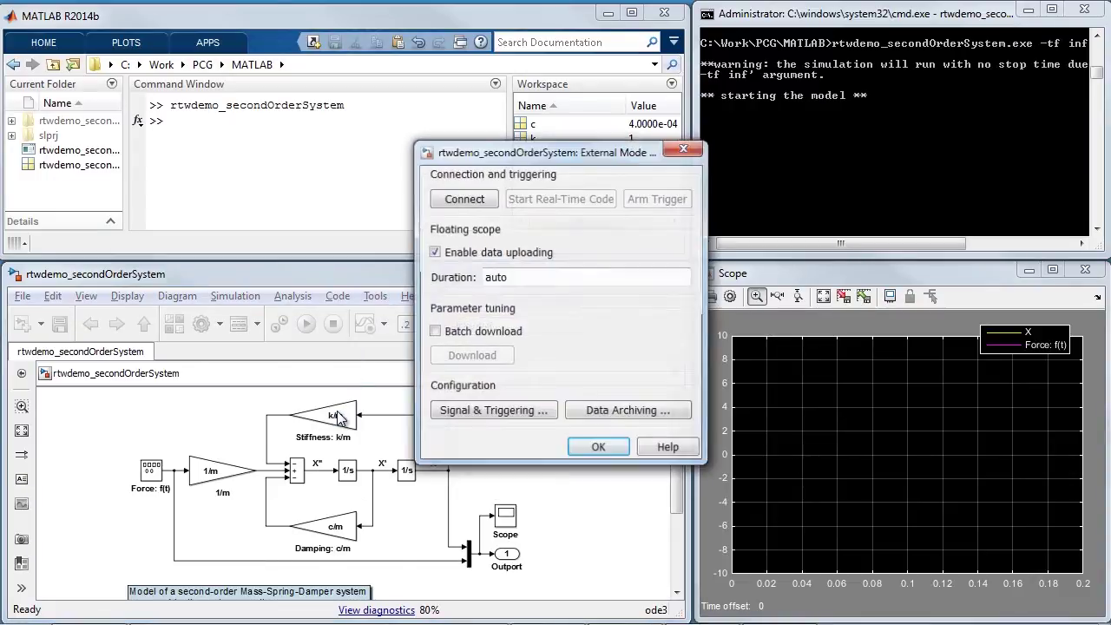
{"action": "left_click", "coordinate": [465, 200]}
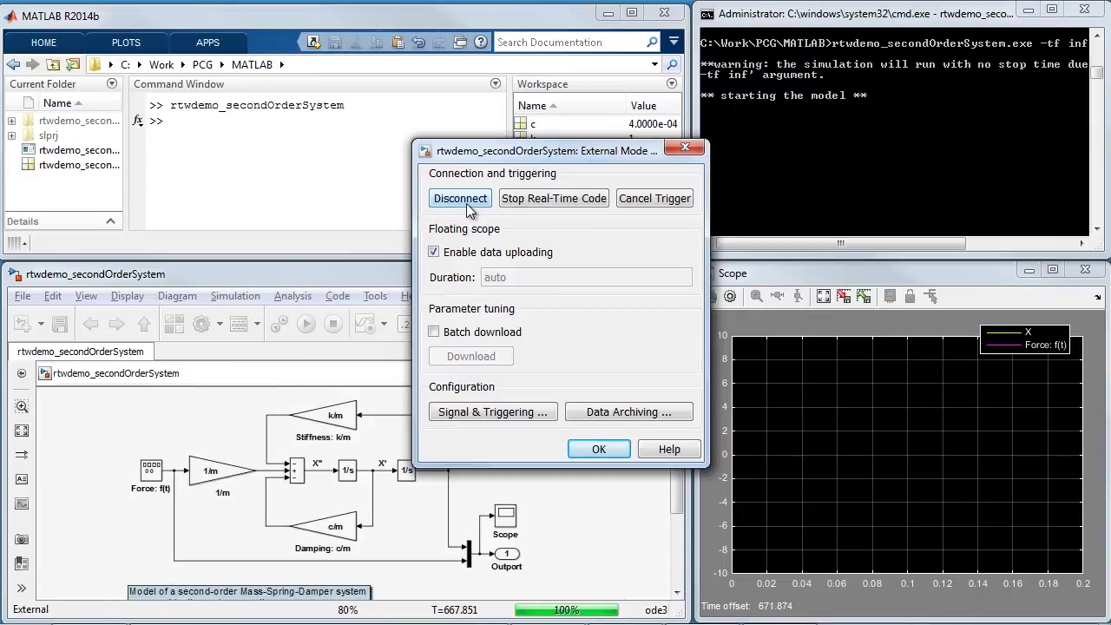
Set damping c = 10e-4 and update the diagram to push it to the running executable
{"action": "left_click", "coordinate": [600, 449]}
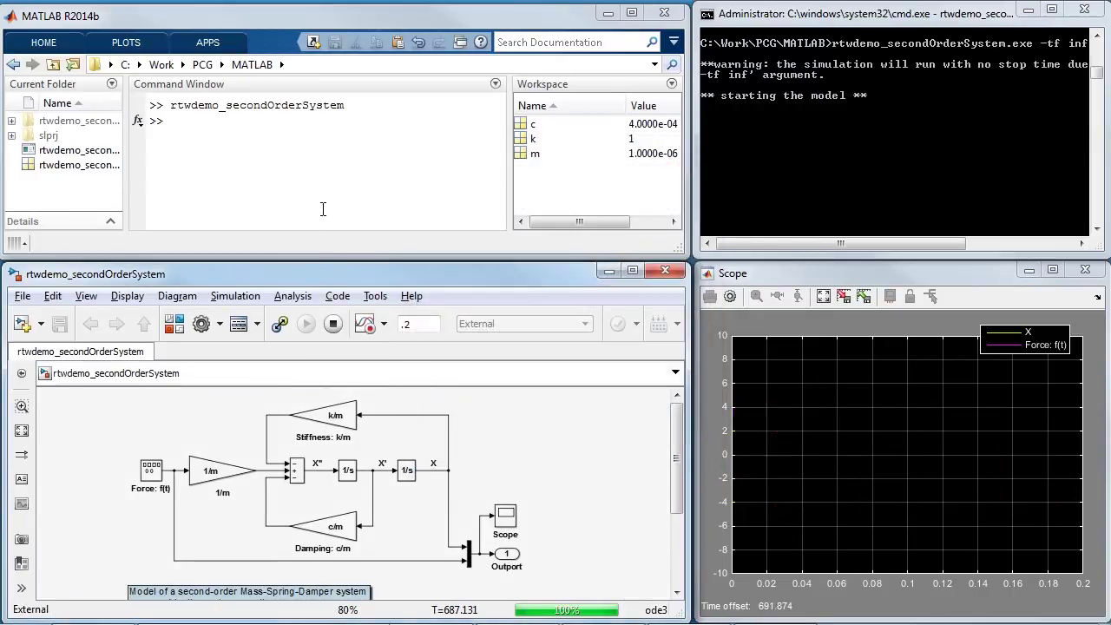
{"action": "left_click", "coordinate": [322, 209]}
{"action": "type", "text": "c = 10e-4"}
{"action": "key", "text": "Return"}
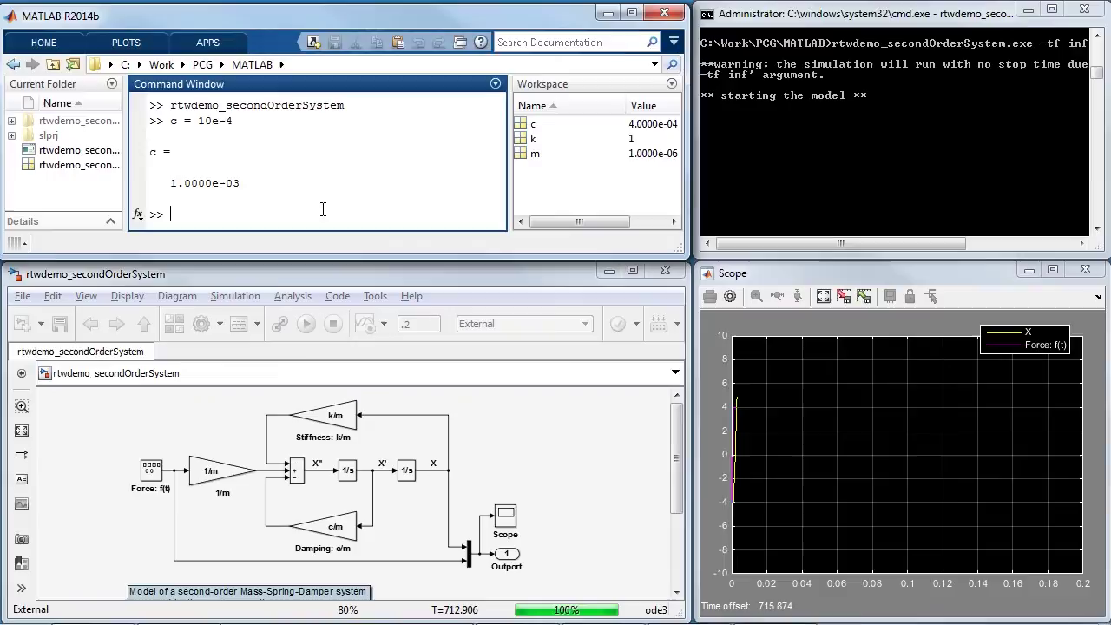
{"action": "left_click", "coordinate": [245, 301]}
{"action": "left_click", "coordinate": [246, 302]}
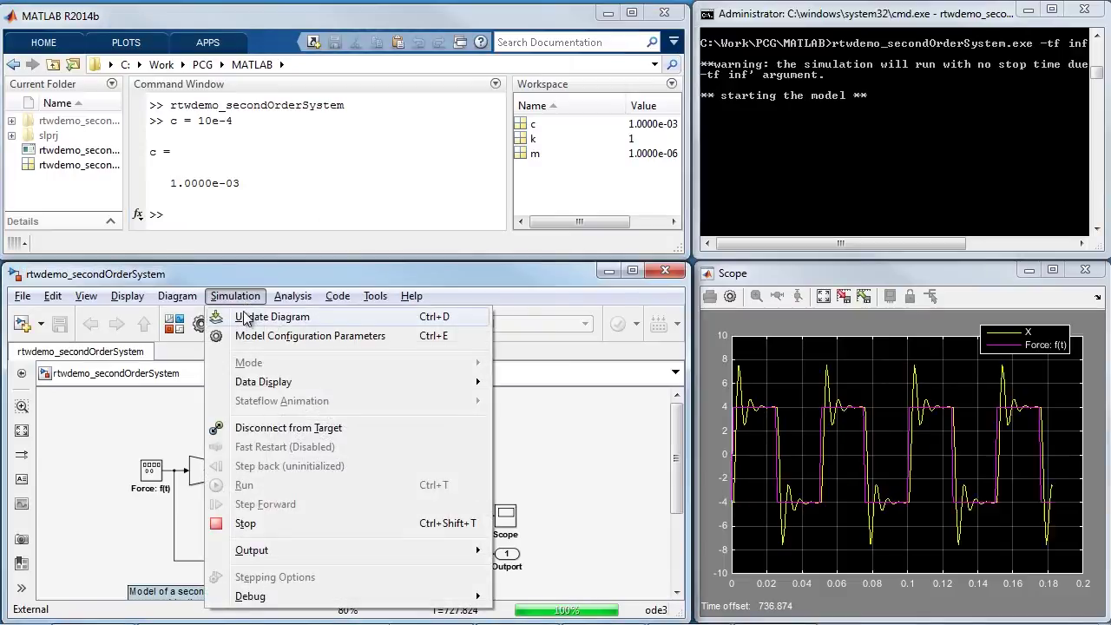
{"action": "left_click", "coordinate": [246, 318]}
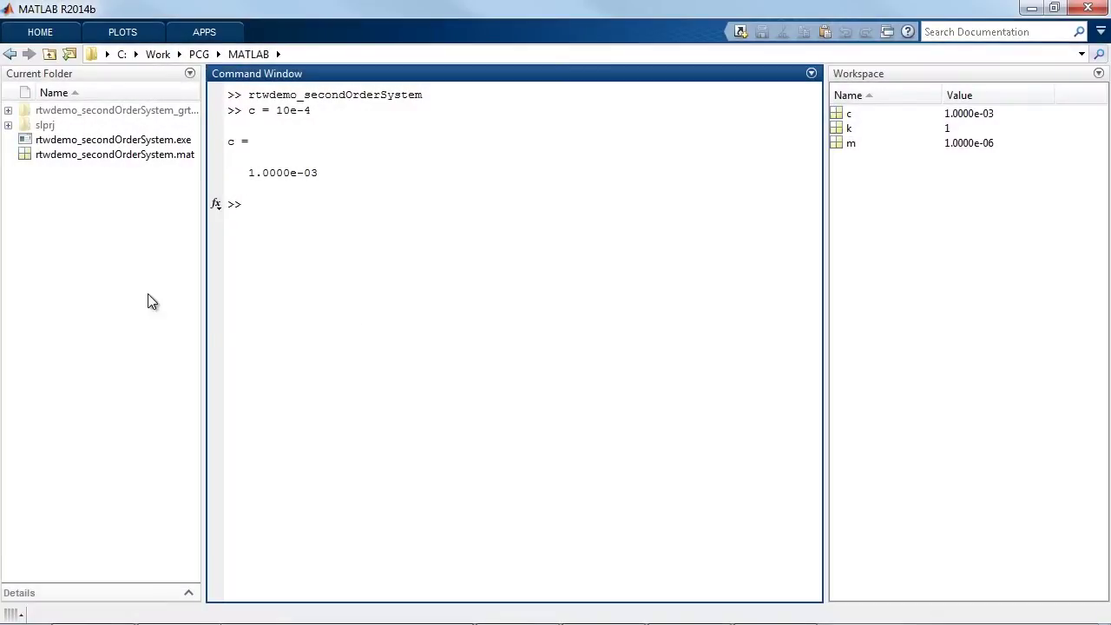
Load rtwdemo_secondOrderSystem.mat into the workspace and inspect the rt_yout variable
{"action": "left_click", "coordinate": [109, 154]}
{"action": "double_click", "coordinate": [109, 154]}
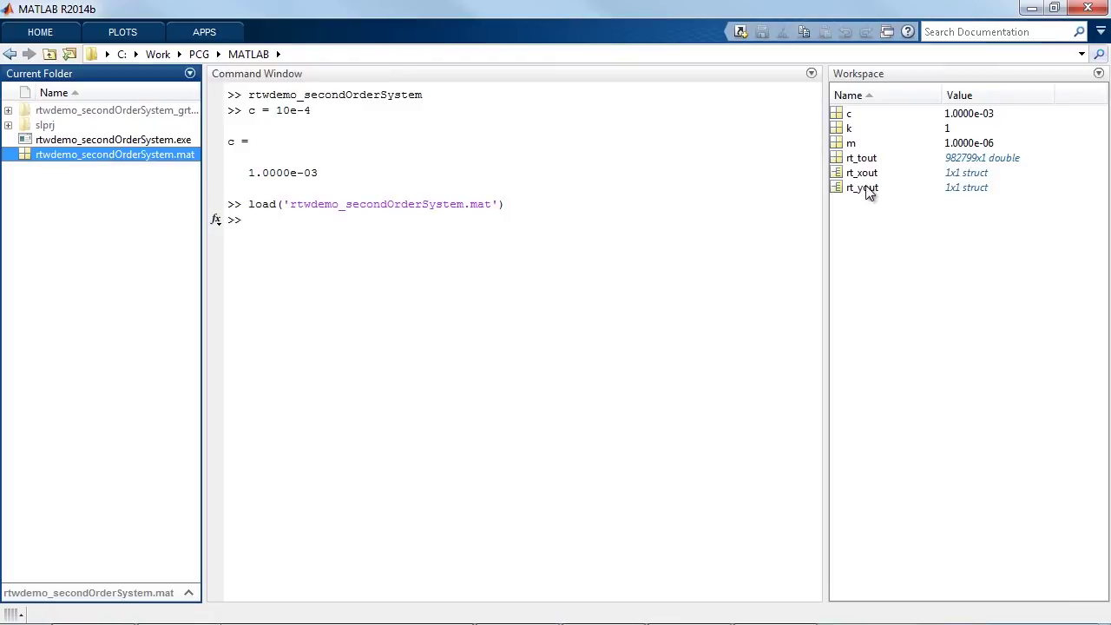
{"action": "left_click", "coordinate": [872, 193]}
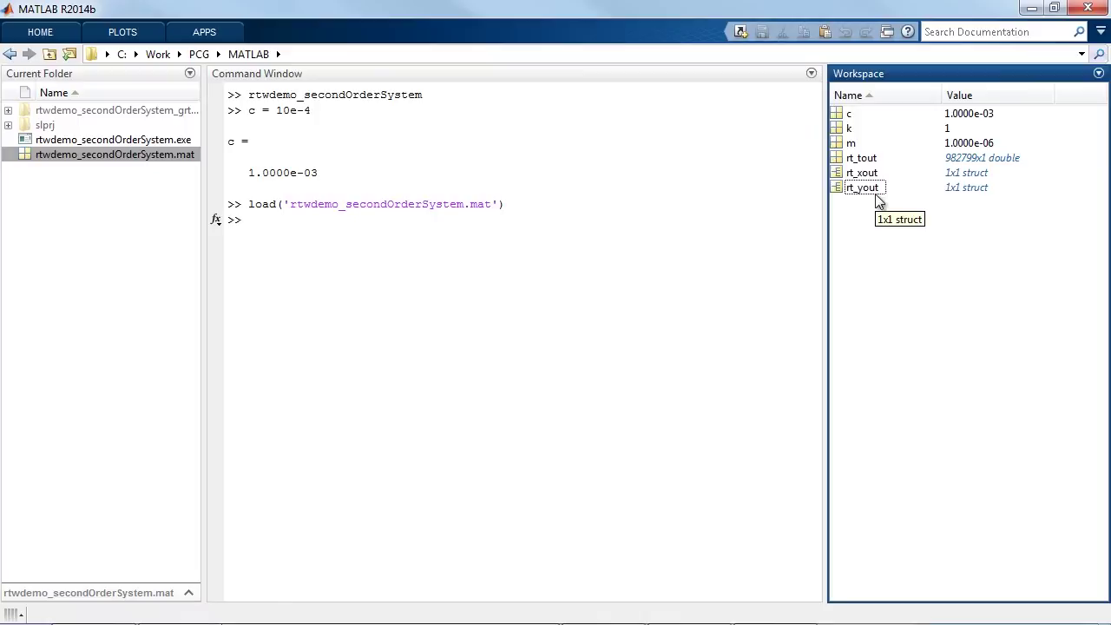
Run the pasted web(fullfile(docroot,...)) command to open the Generate C Code for a Model page
{"action": "left_click", "coordinate": [728, 265]}
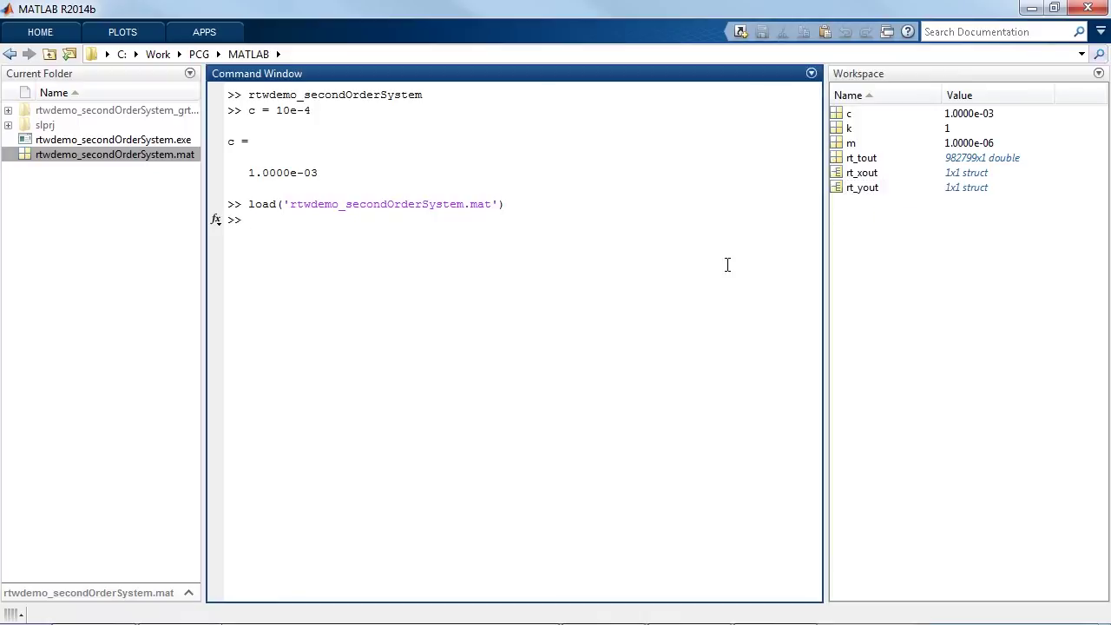
{"action": "type", "text": "web(fullfile(docroot, 'rtw/gs/model-and-simulation.html'));"}
{"action": "key", "text": "Return"}
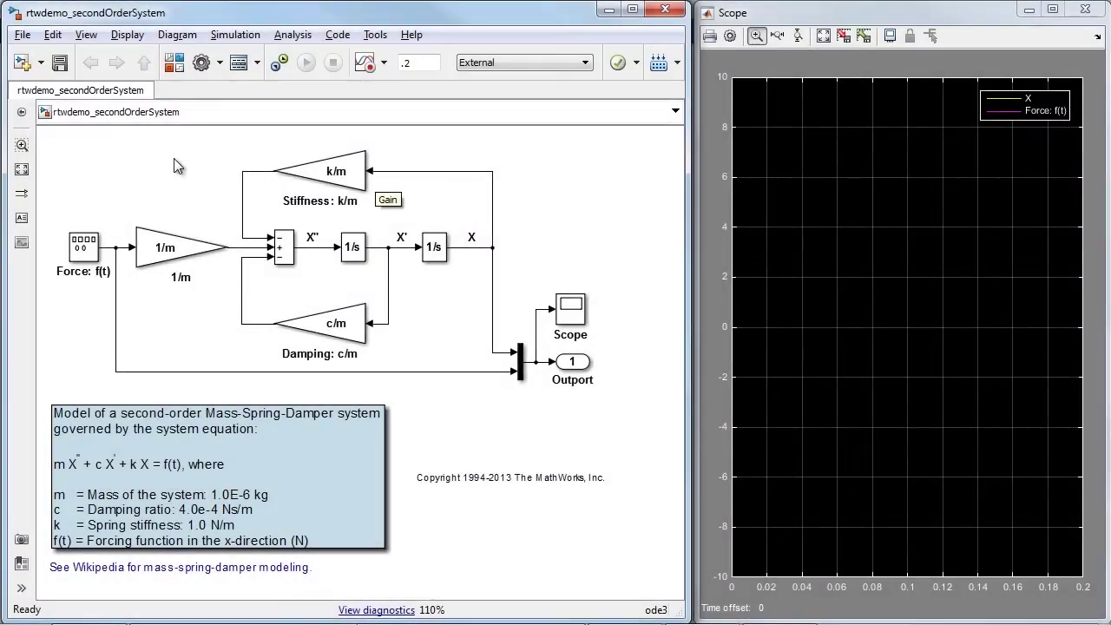
In Configuration Parameters > Code Generation, browse the system target files and select rsim.tlc
{"action": "left_click", "coordinate": [200, 71]}
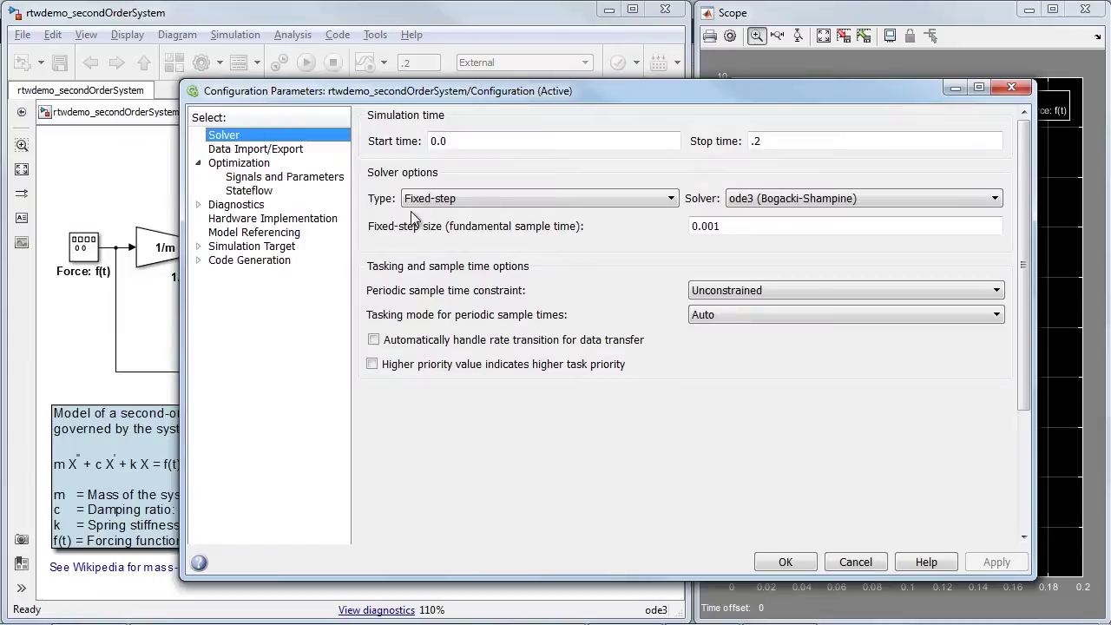
{"action": "left_click", "coordinate": [282, 259]}
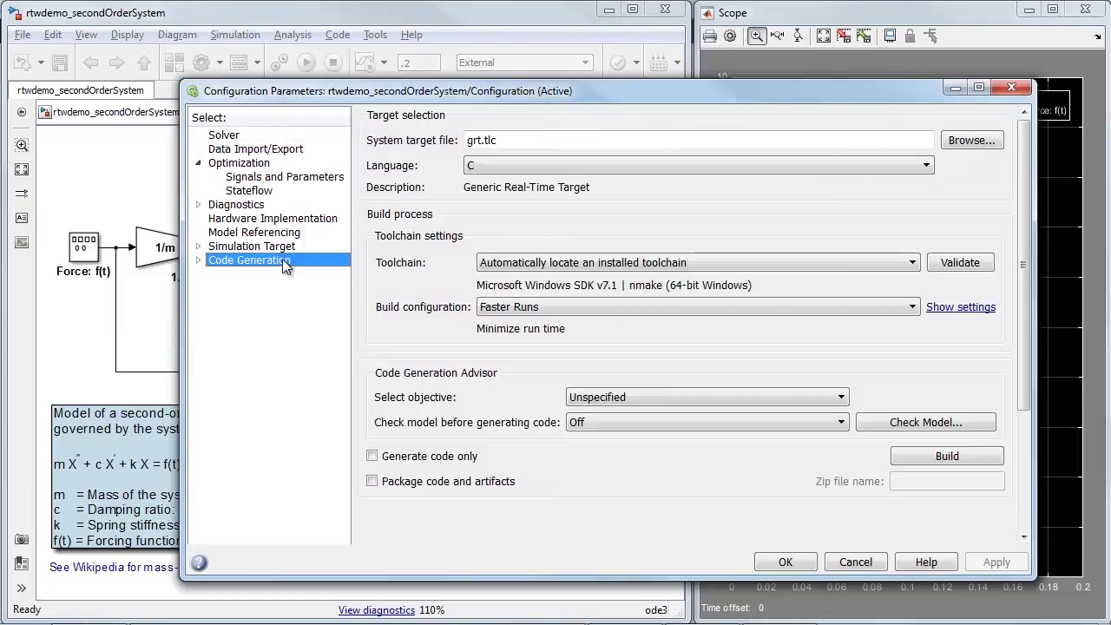
{"action": "left_click", "coordinate": [961, 139]}
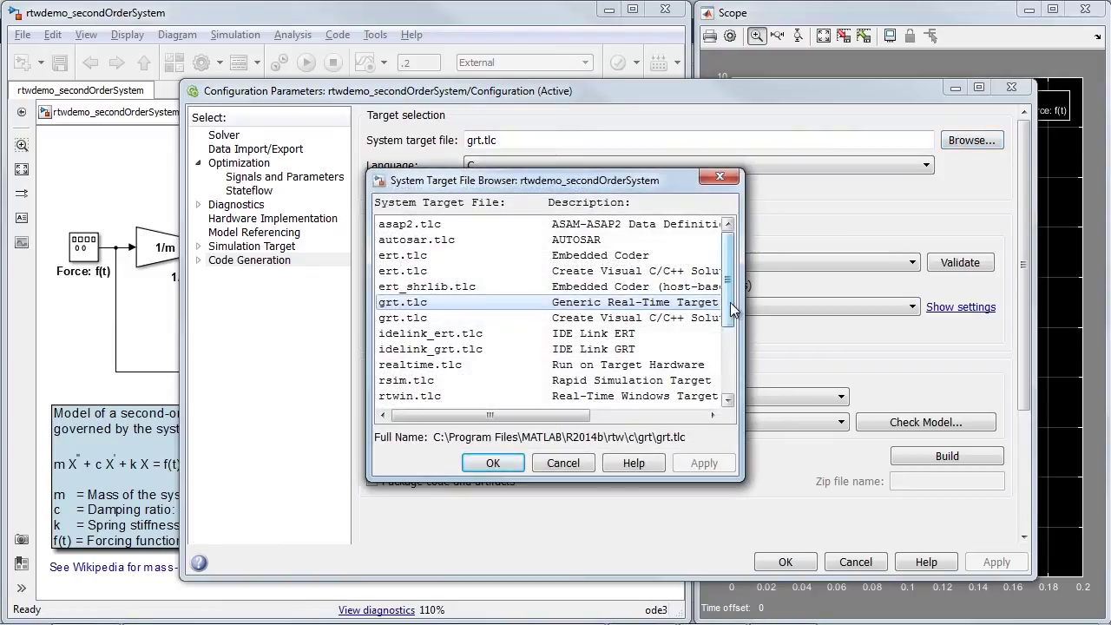
{"action": "scroll", "coordinate": [733, 311], "scroll_direction": "down", "scroll_amount": 2}
{"action": "left_click", "coordinate": [489, 321]}
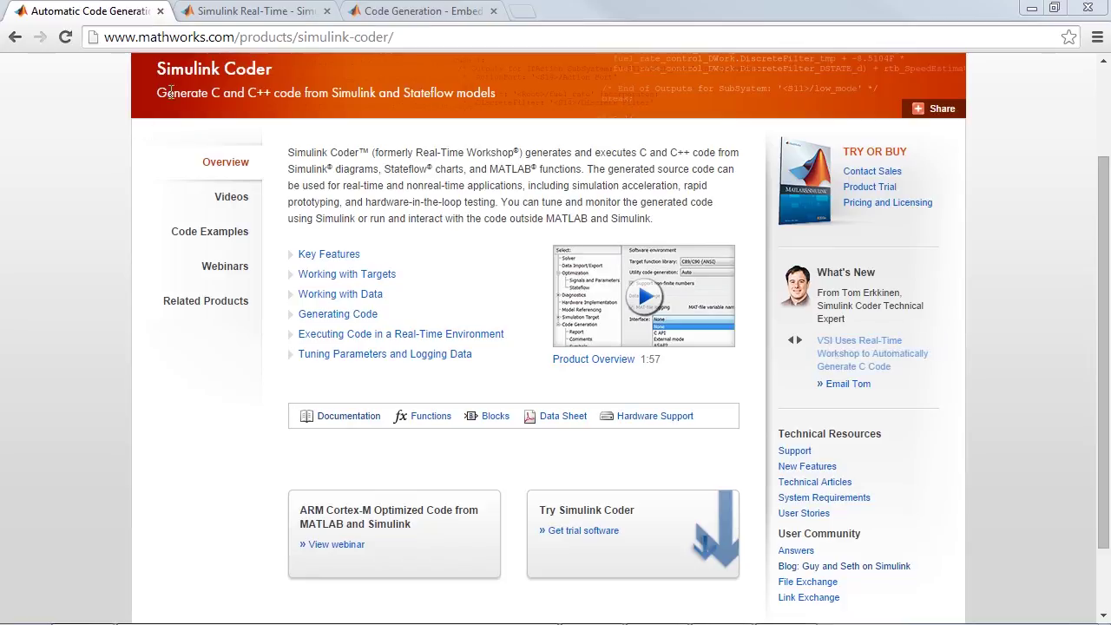
Switch to the Simulink Real-Time tab and open its Videos page to the Getting Started list
{"action": "left_click", "coordinate": [227, 13]}
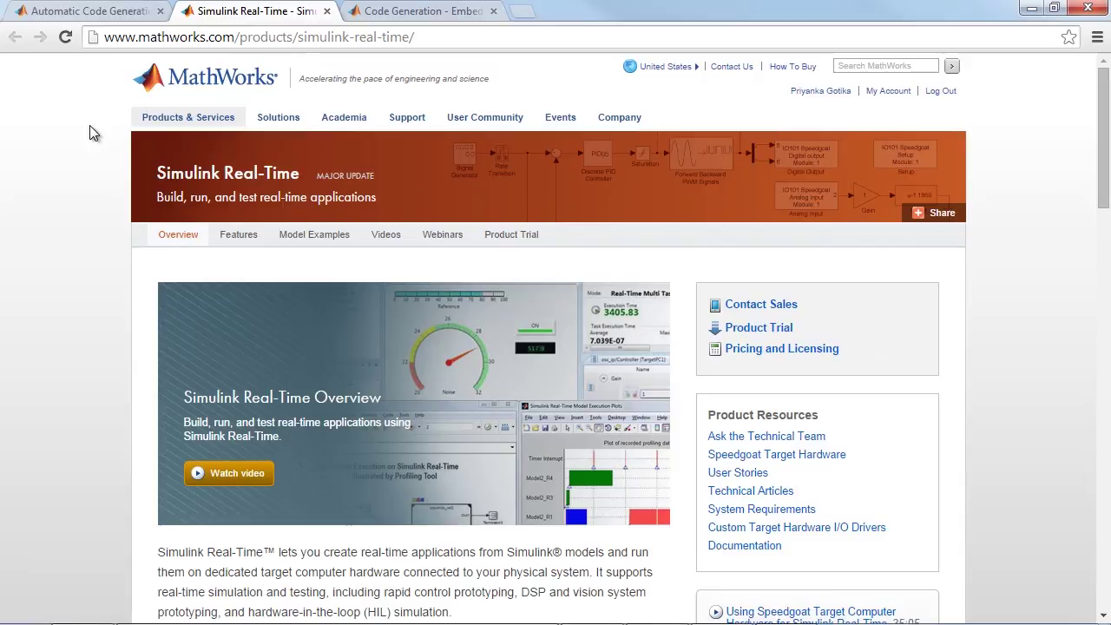
{"action": "left_click", "coordinate": [379, 238]}
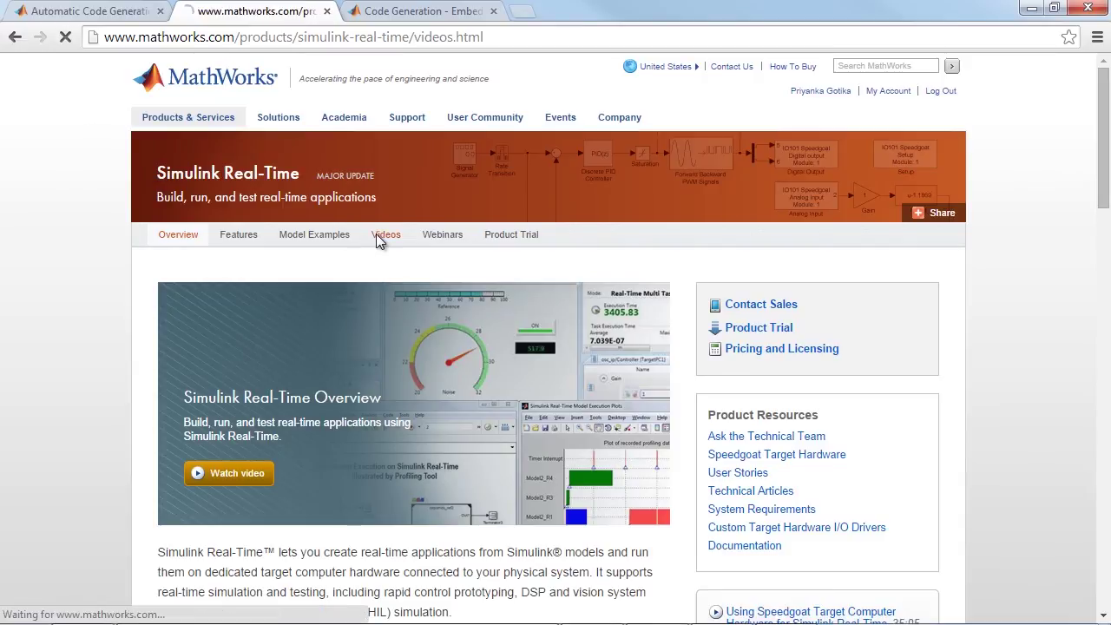
{"action": "scroll", "coordinate": [136, 257], "scroll_direction": "down", "scroll_amount": 1}
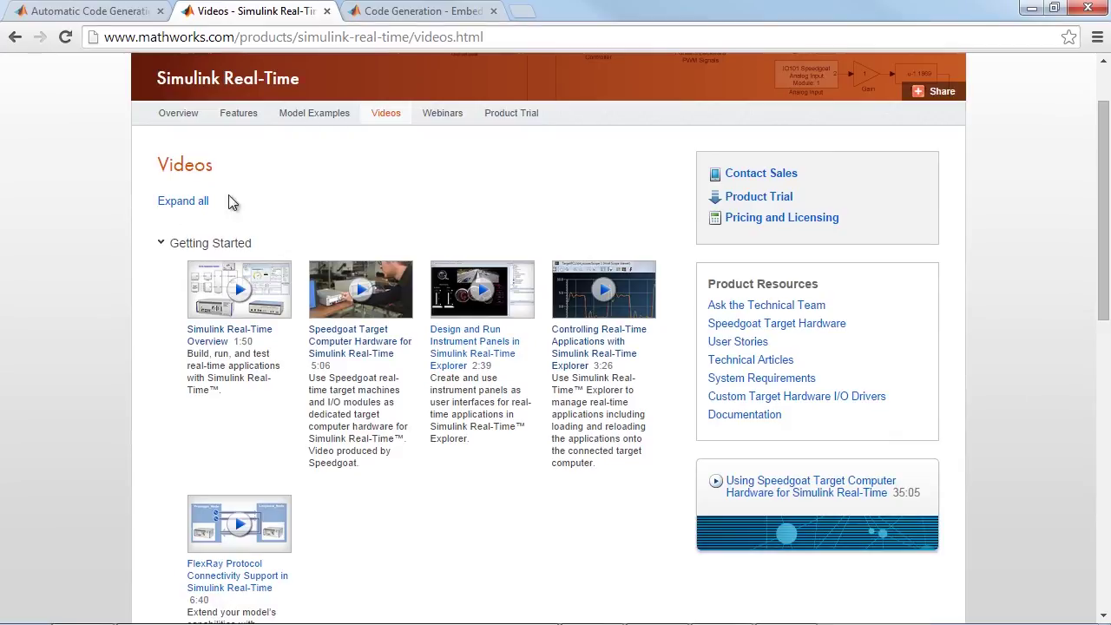
On the Embedded Coder product page, browse its Videos list, such as the Embedded Coder Overview
{"action": "left_click", "coordinate": [388, 12]}
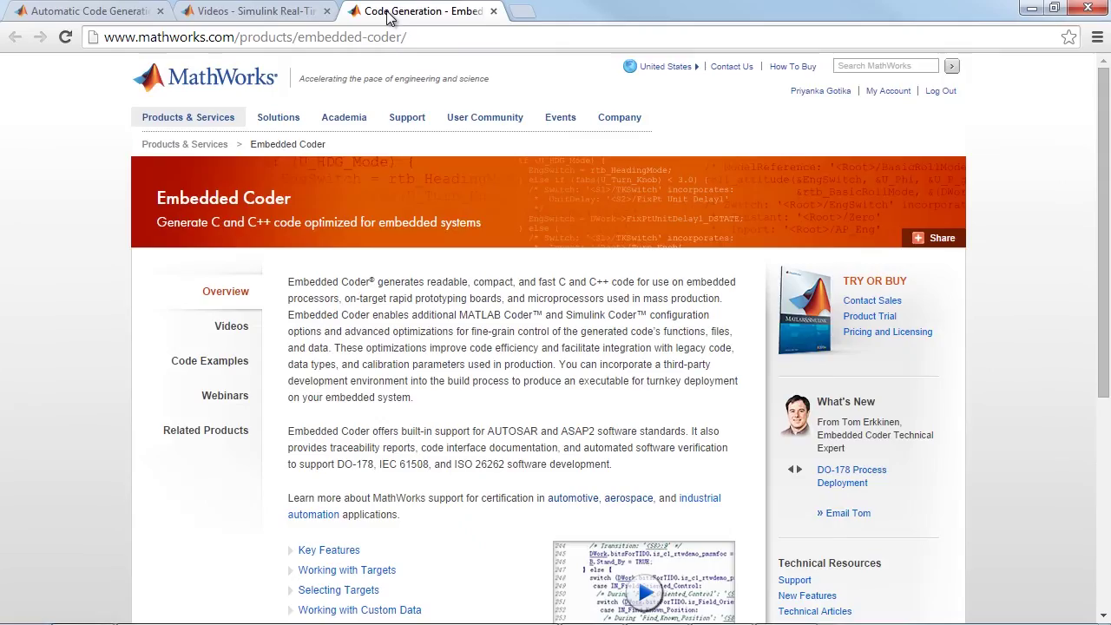
{"action": "scroll", "coordinate": [70, 323], "scroll_direction": "down", "scroll_amount": 1}
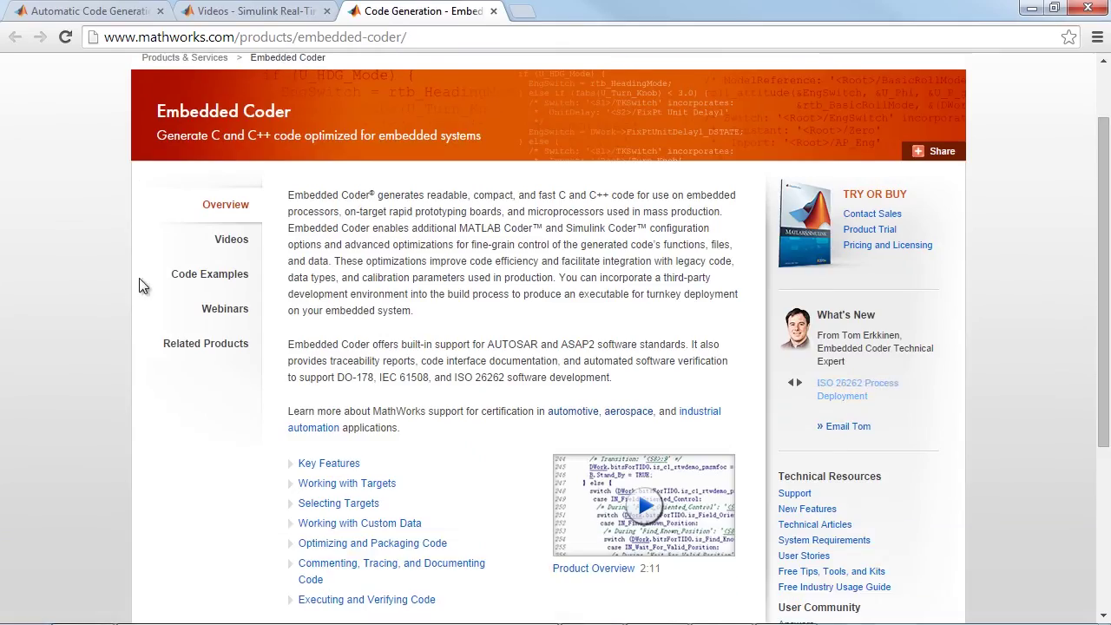
{"action": "left_click", "coordinate": [224, 241]}
{"action": "scroll", "coordinate": [64, 338], "scroll_direction": "down", "scroll_amount": 1}
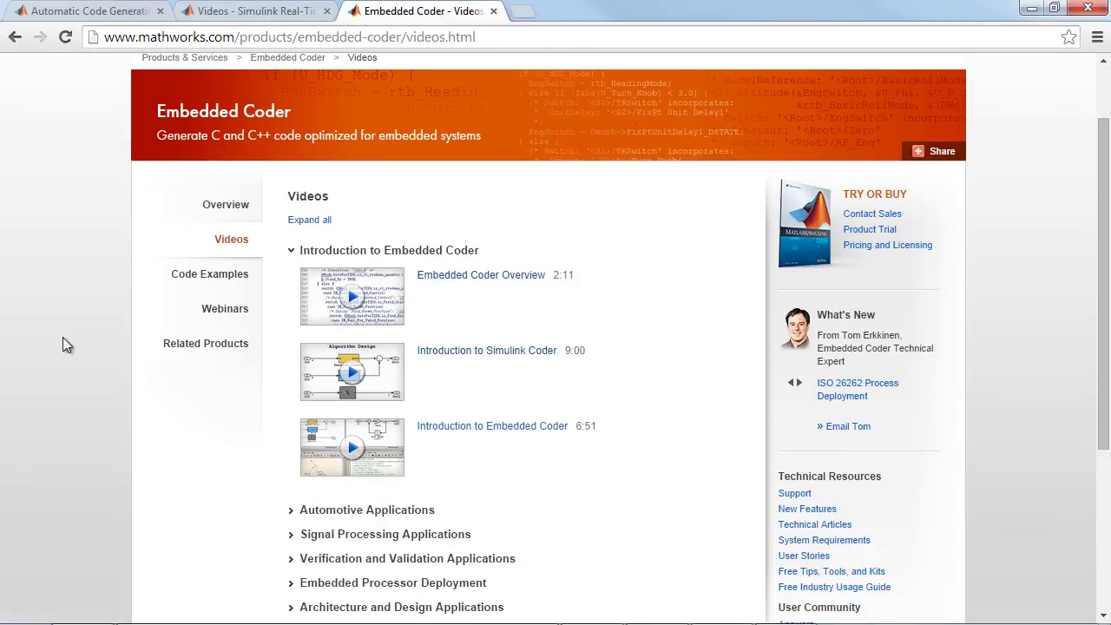